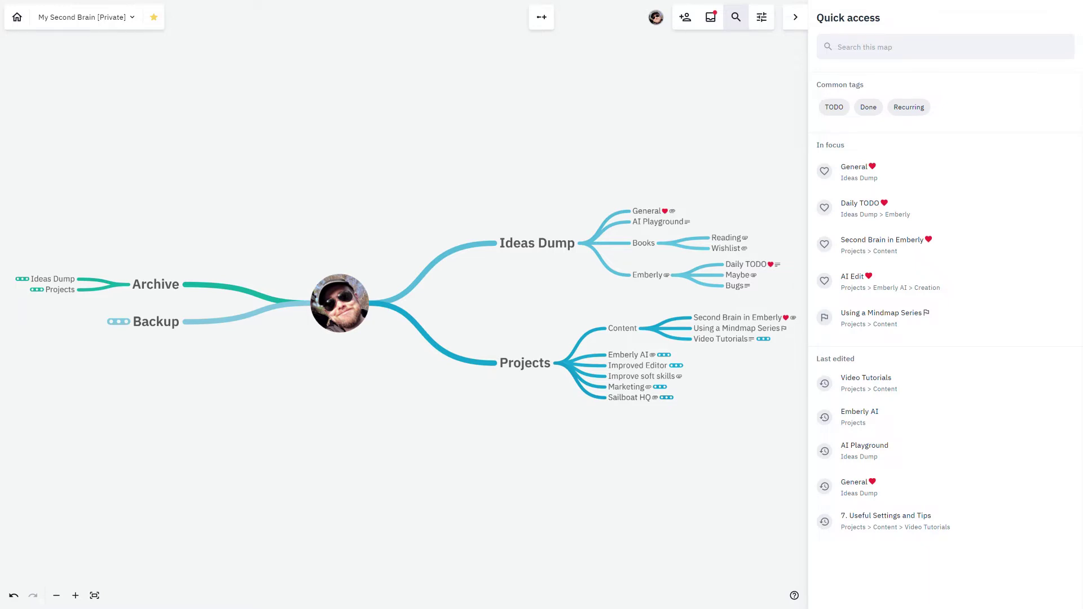
- Expand the collapsed Video Tutorials and Emberly AI branches under Projects in the mind map
left_click(763, 338)
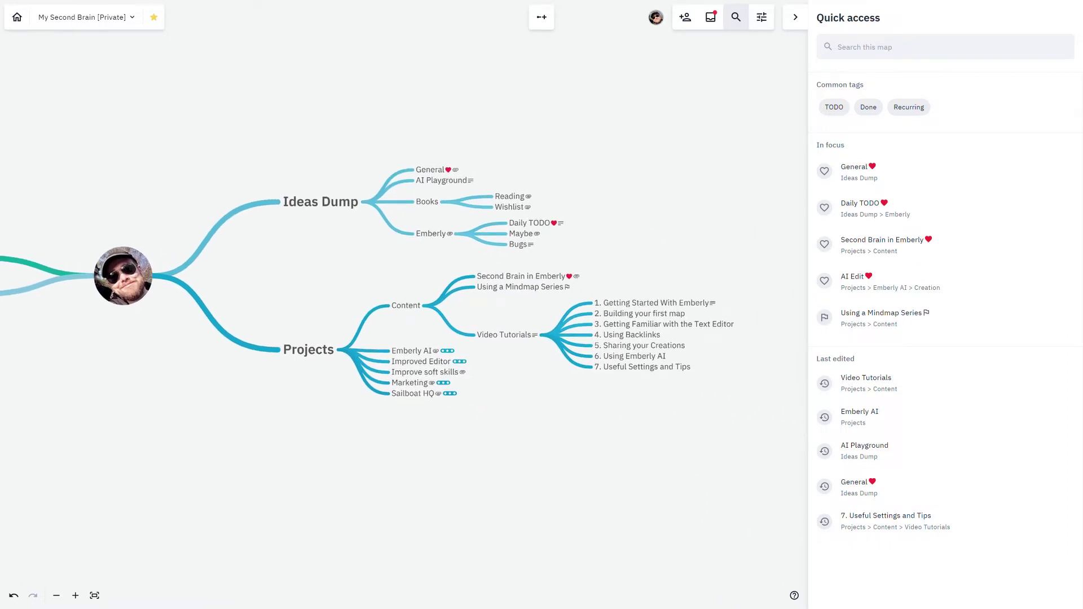
left_click(448, 351)
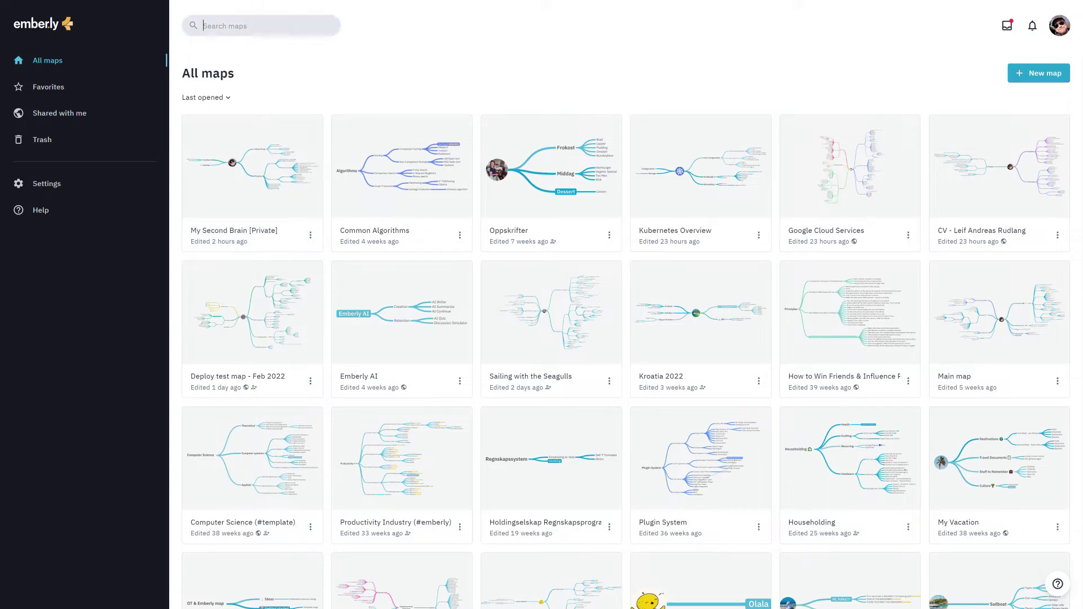
- Search the maps on the dashboard for "sea", then clear the search
type("sea")
key("BackSpace")
key("BackSpace")
key("BackSpace")
- Sort all maps by Last opened and view the available actions for the My Second Brain [Private] map
left_click(207, 98)
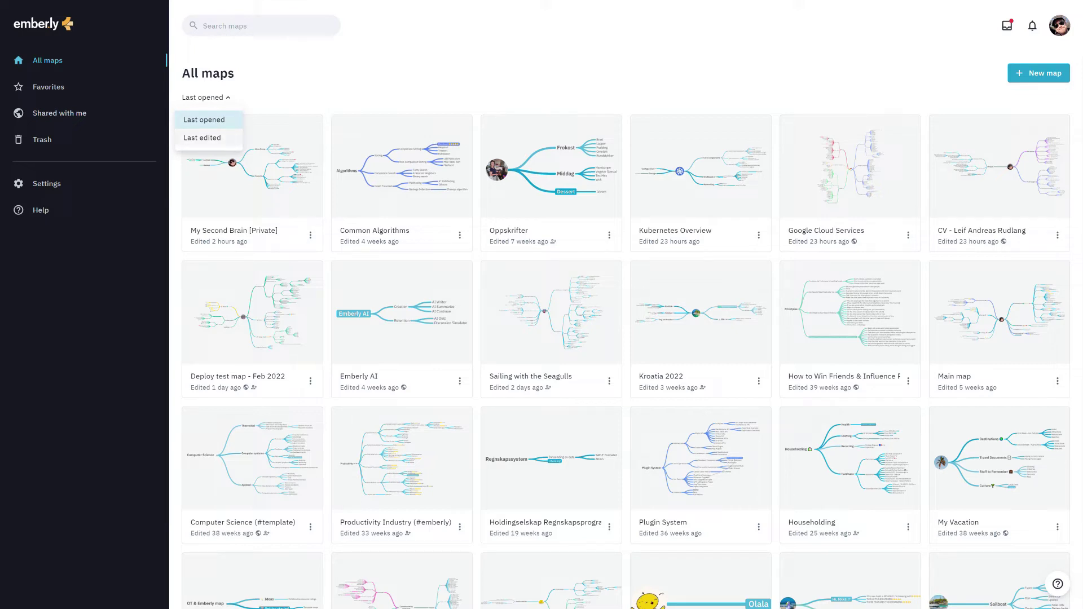
left_click(204, 119)
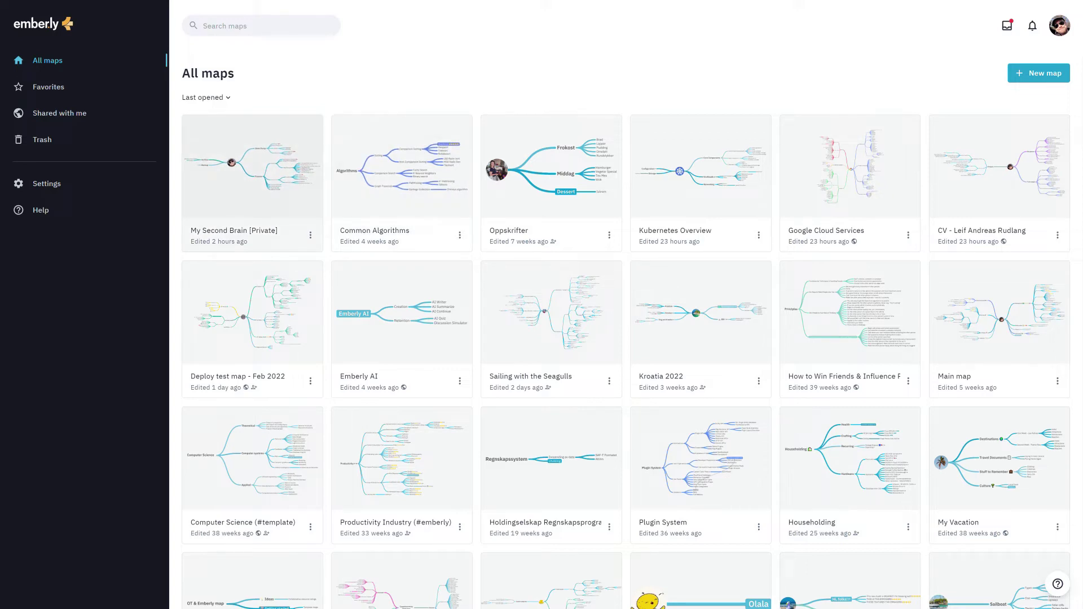
left_click(311, 235)
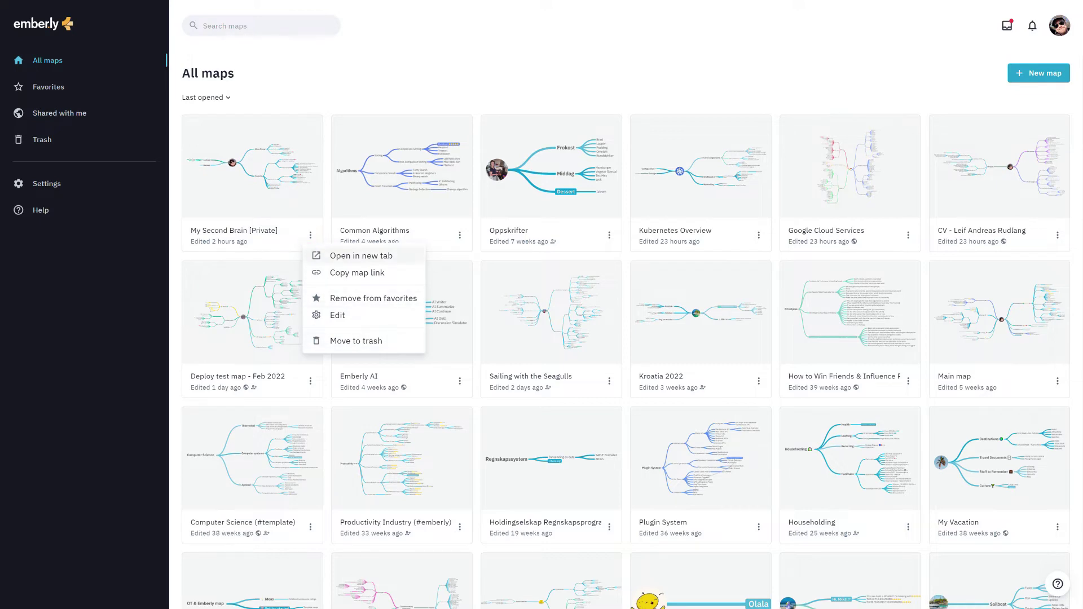
key("Escape")
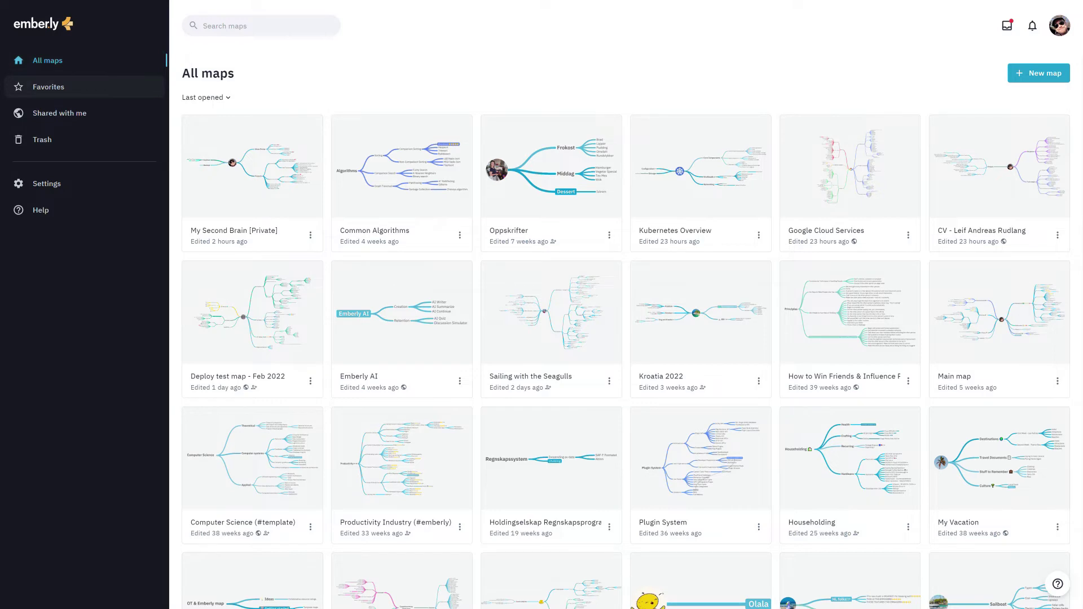
- Show the favorite maps and view the available actions for My Second Brain [Private] there
left_click(48, 87)
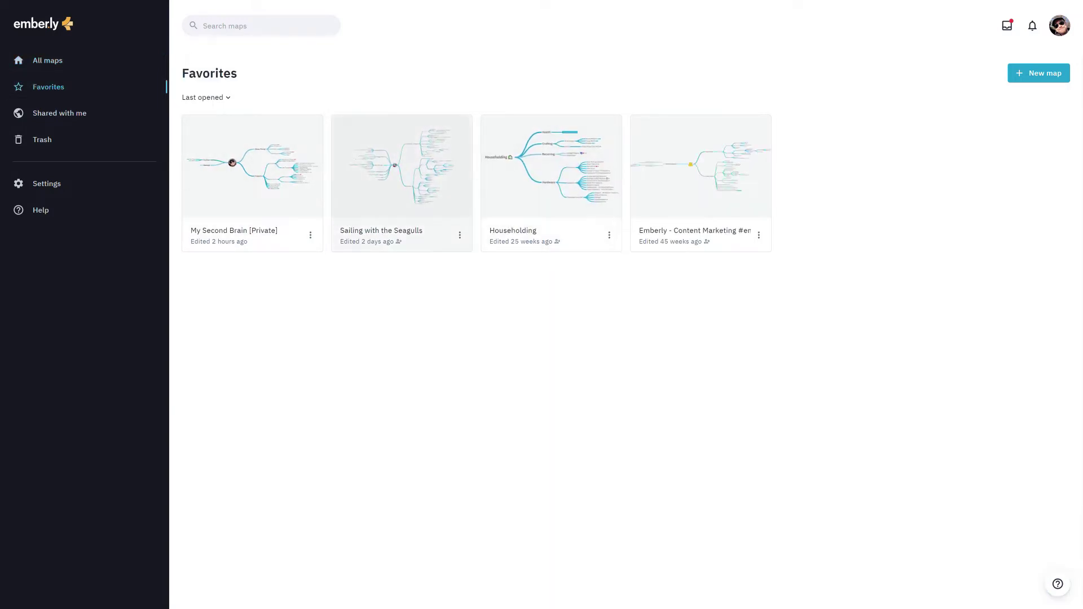
left_click(310, 235)
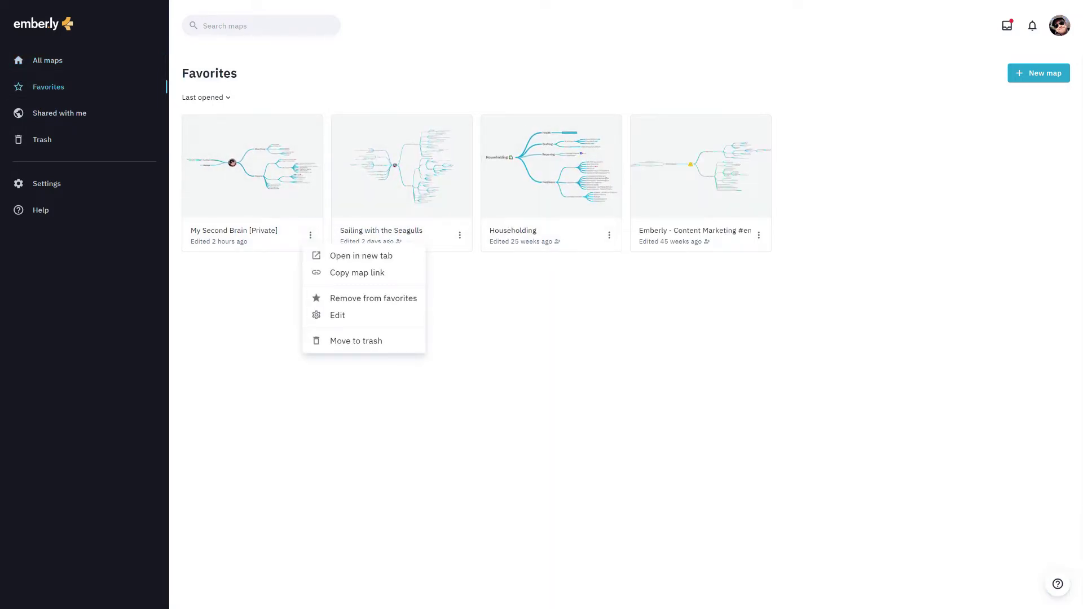
key("Escape")
- Review the maps shared with the account and the trashed maps, including the restore option for the Turkartet map
left_click(59, 113)
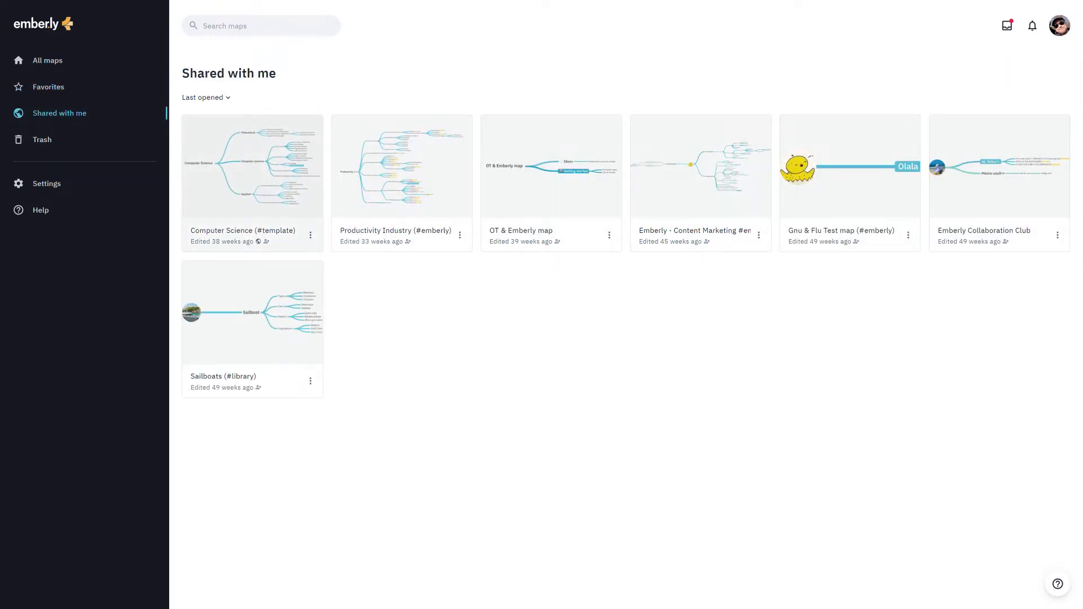
left_click(41, 140)
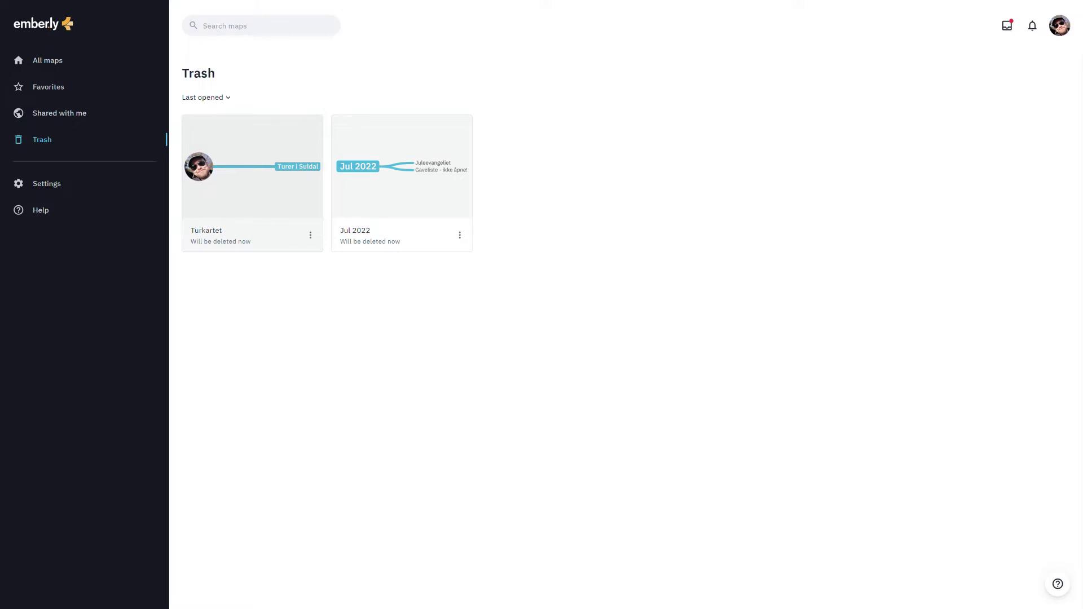
left_click(311, 235)
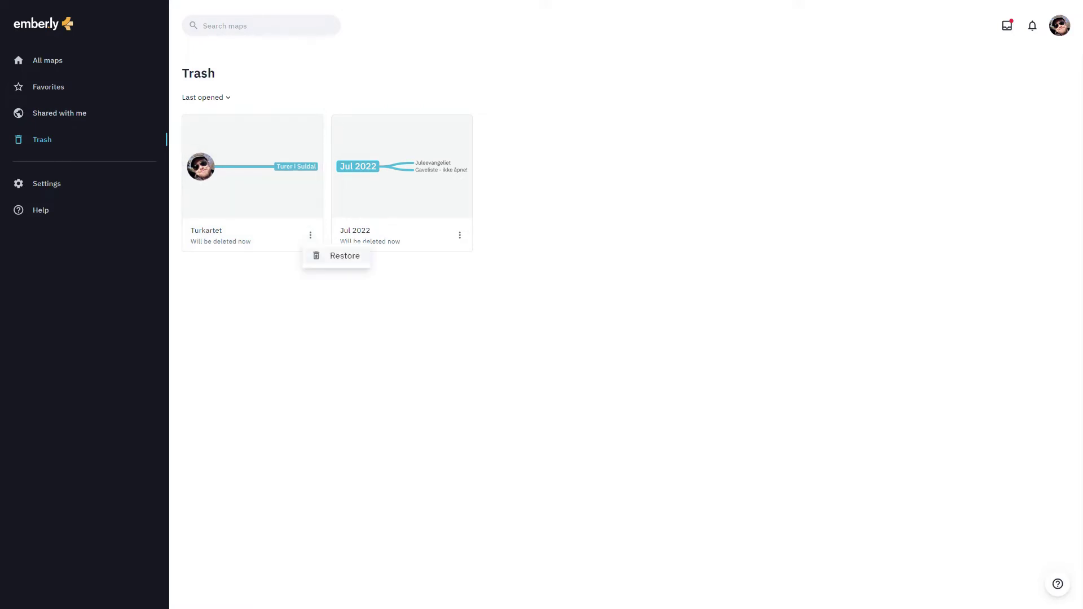
key("Escape")
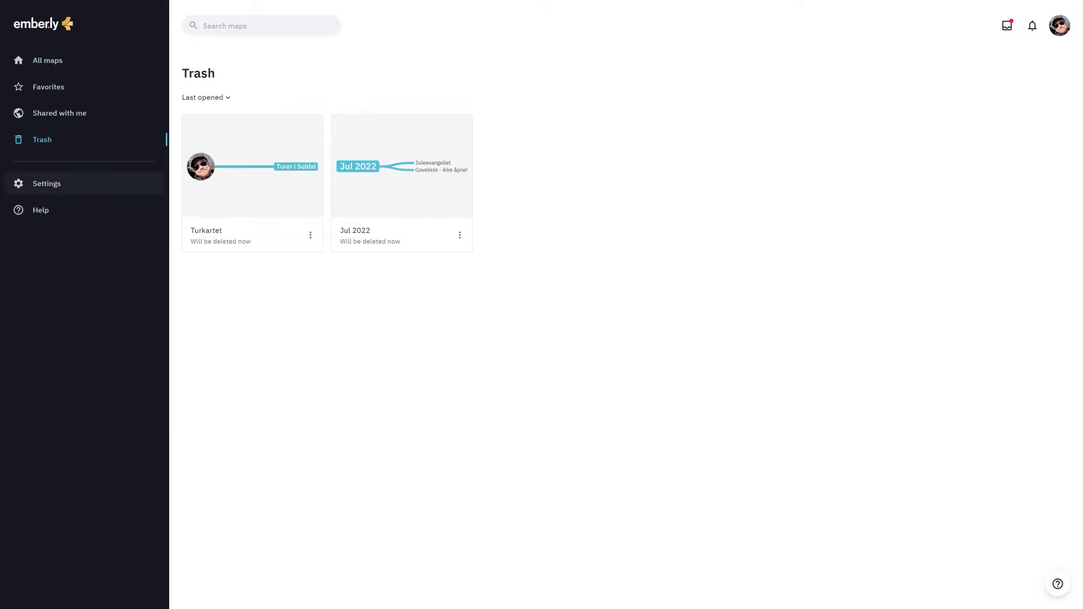
- Open the settings and review the account options from the profile photo down to account deletion
left_click(46, 184)
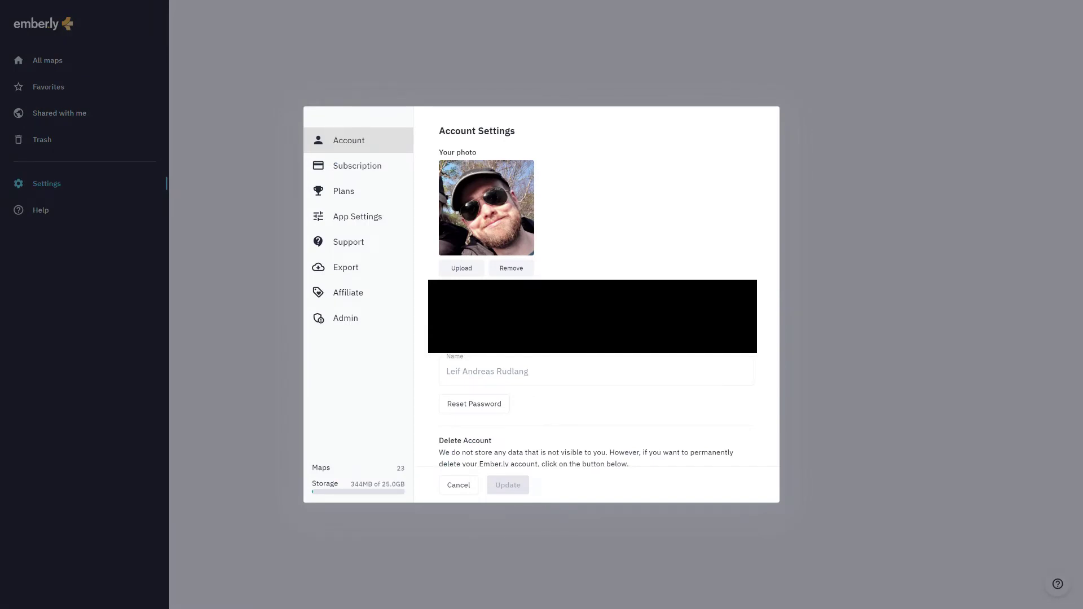
scroll(608, 286, "down", 1)
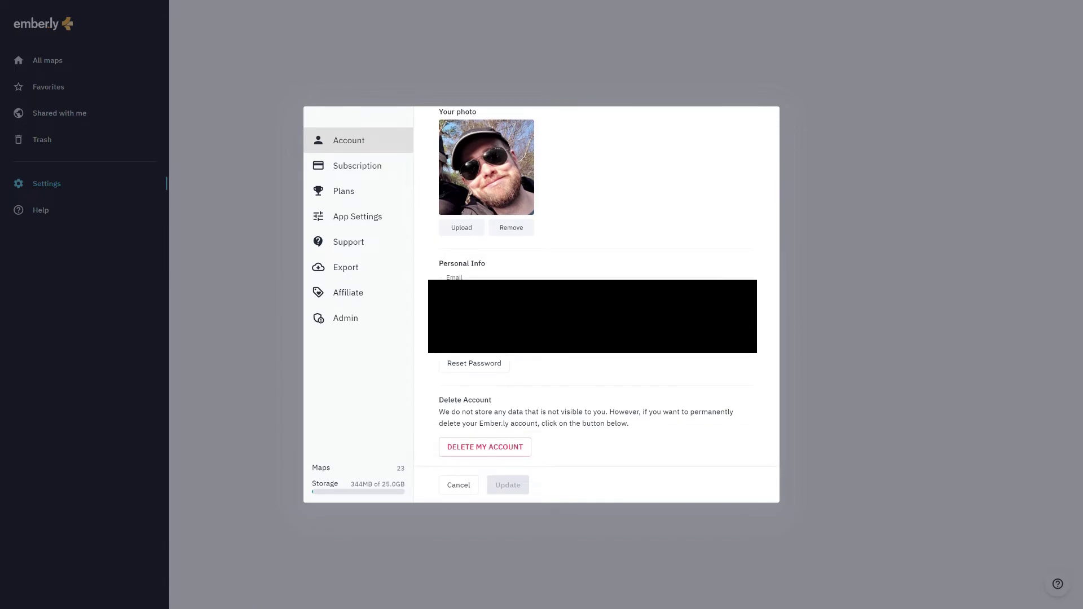
scroll(609, 287, "up", 1)
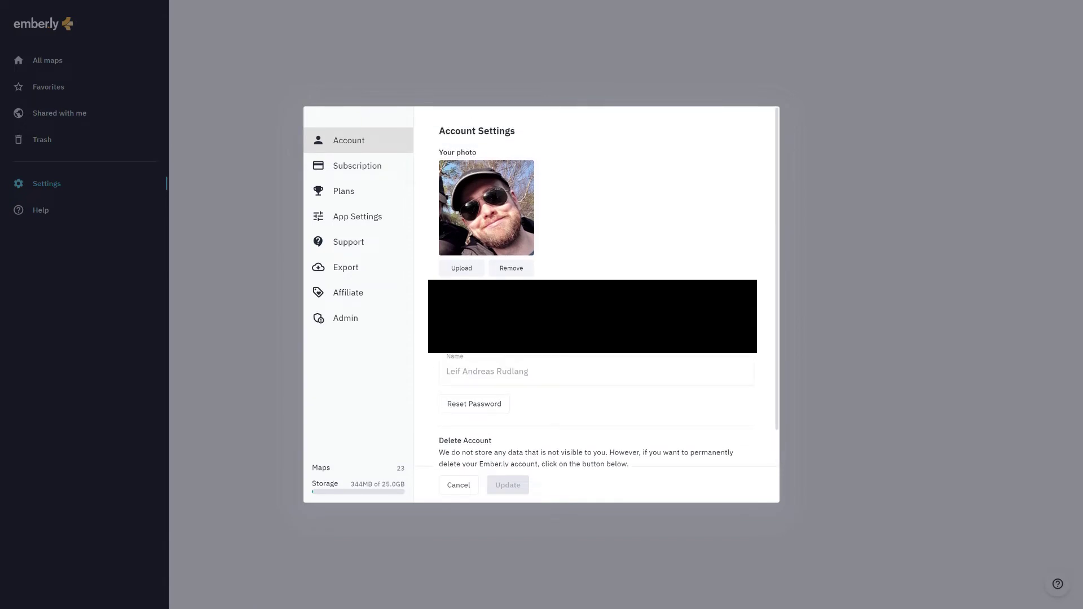
scroll(608, 286, "down", 1)
scroll(607, 288, "up", 1)
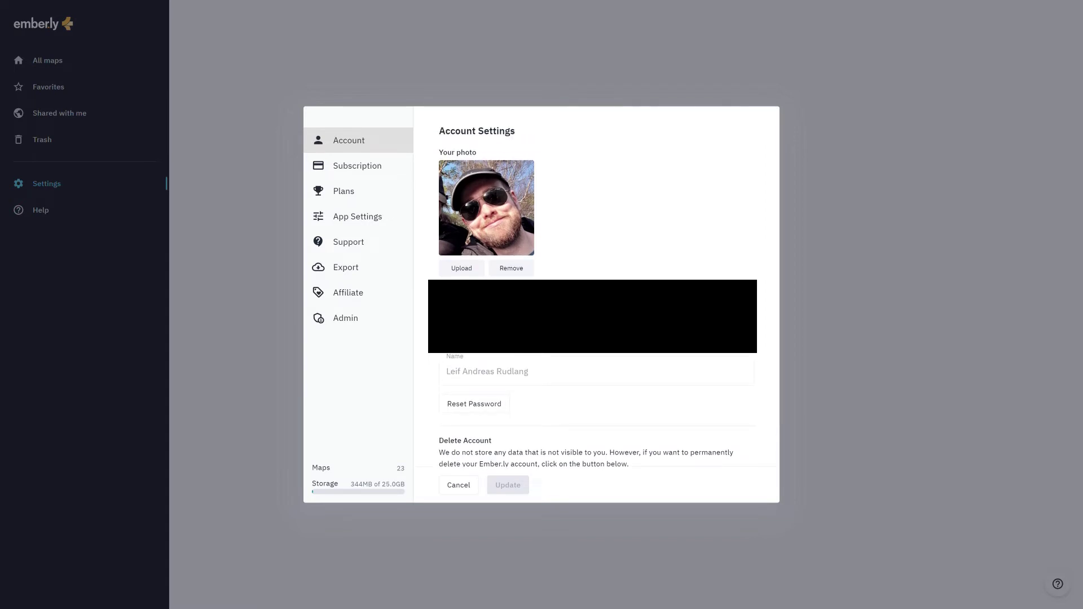
- Review the app settings' choices for appearance, navigation mode and start location, then close the settings
left_click(357, 216)
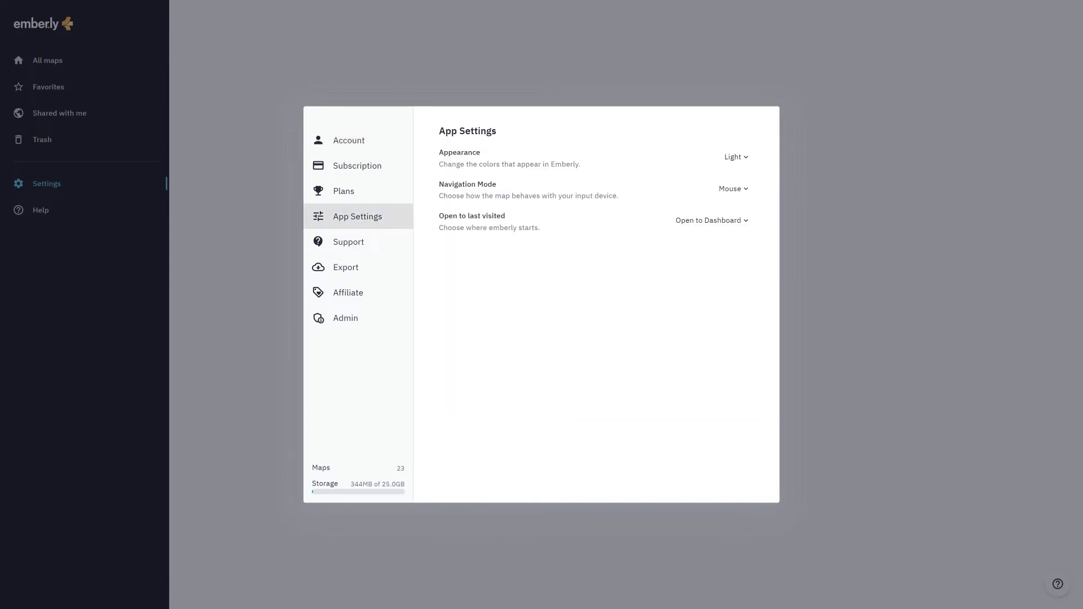
left_click(736, 156)
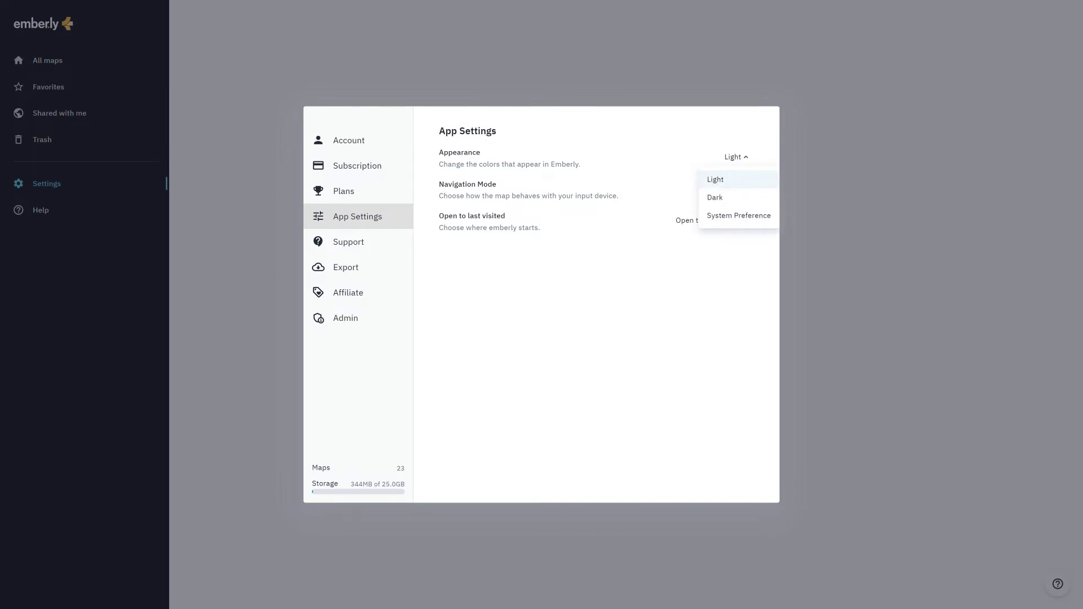
left_click(733, 189)
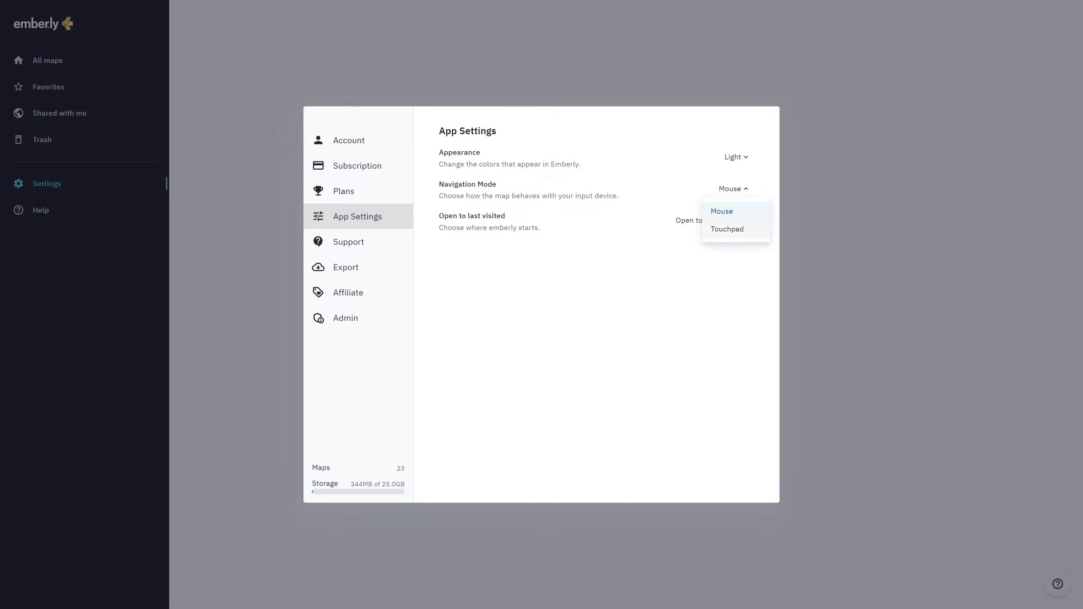
key("Escape")
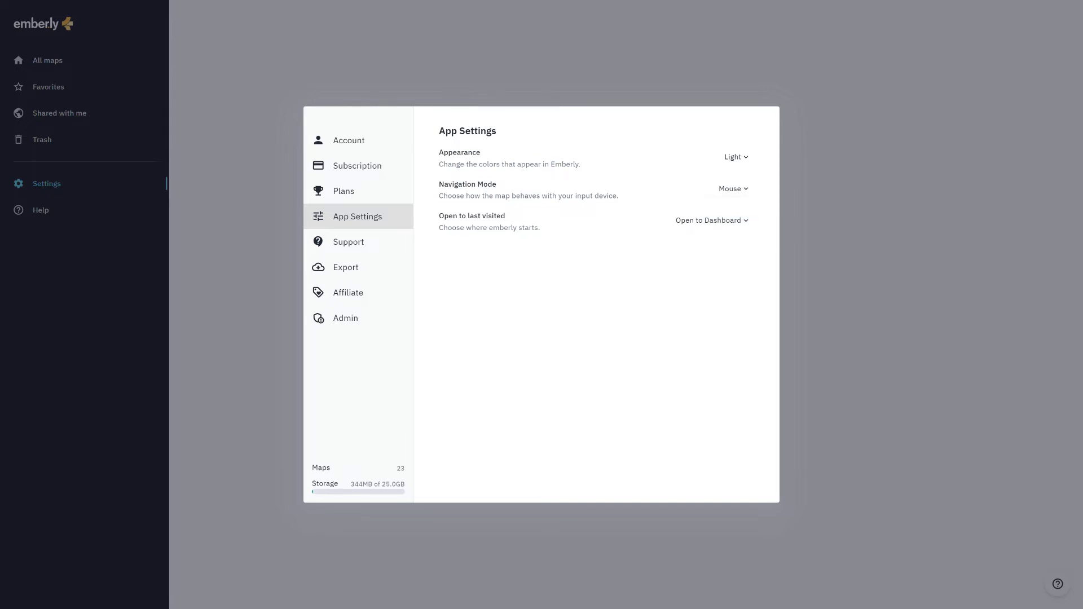
left_click(711, 220)
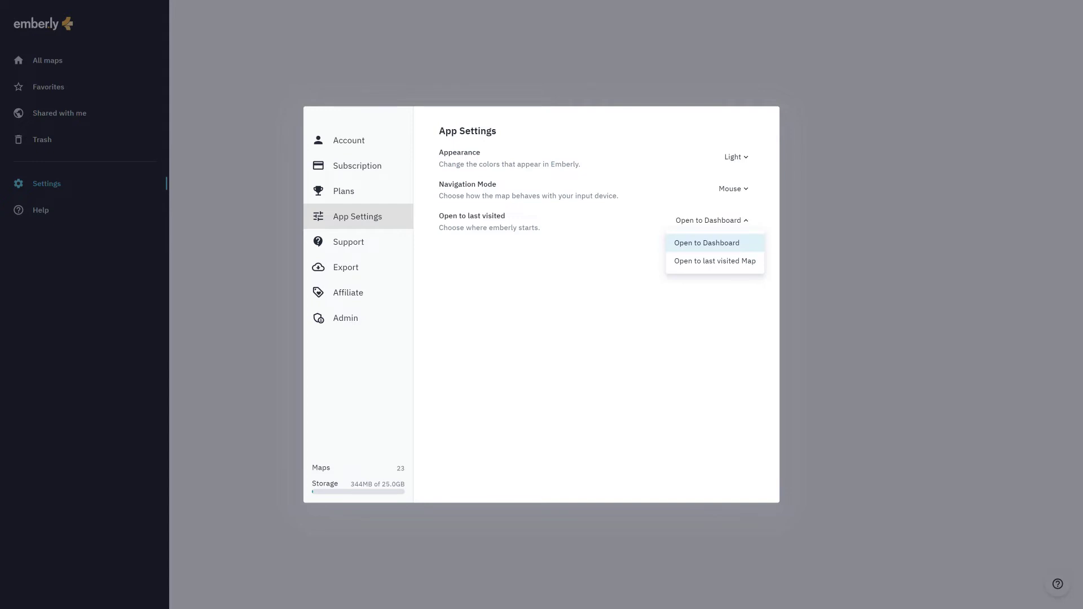
key("Escape")
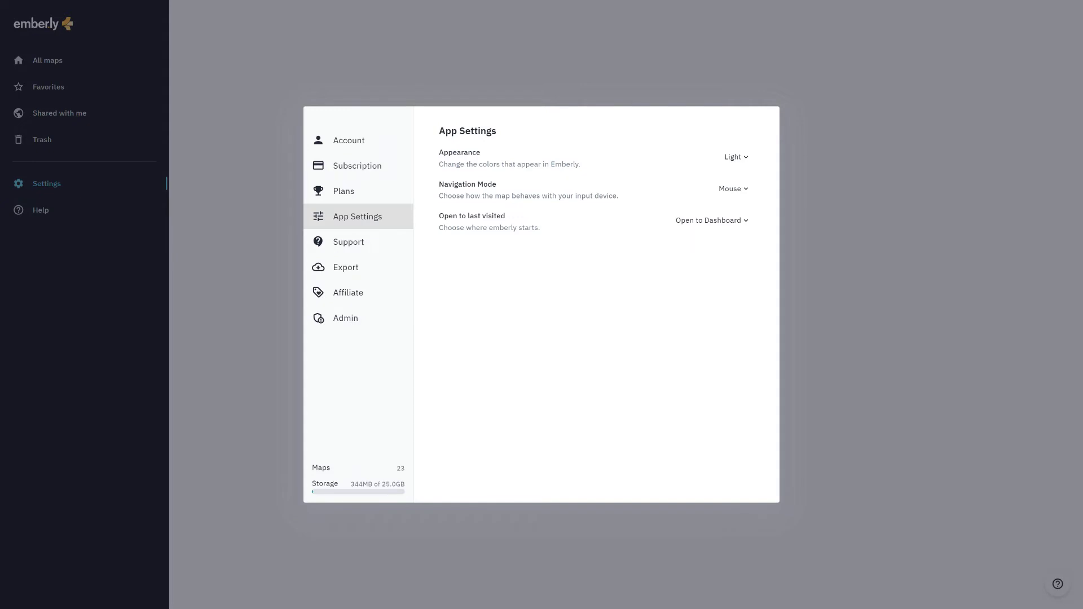
key("Escape")
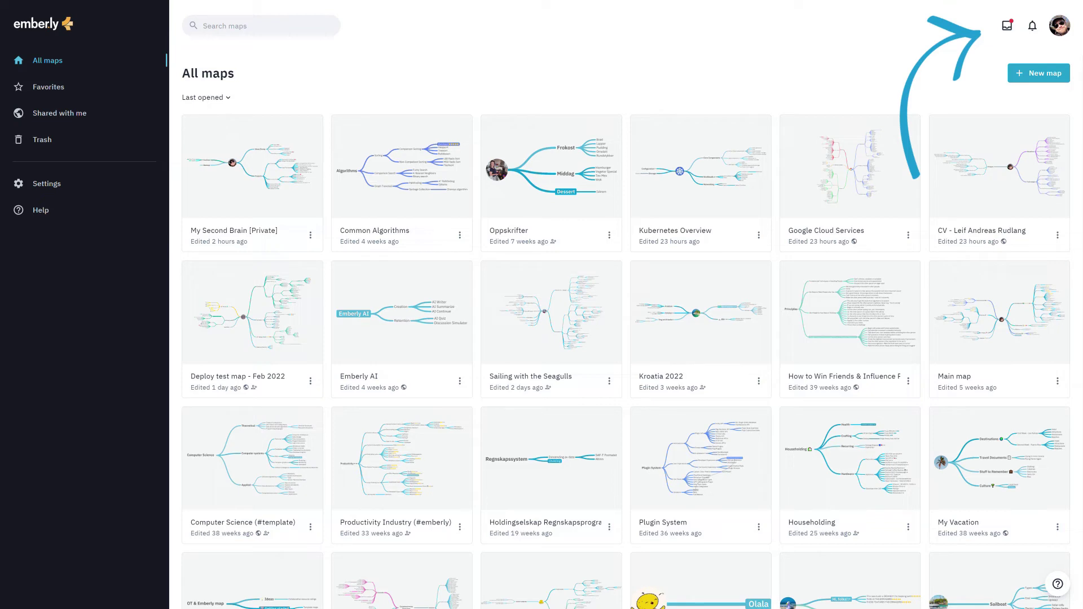
- Check the inbox resources, the notifications and the profile menu from the dashboard
left_click(1007, 25)
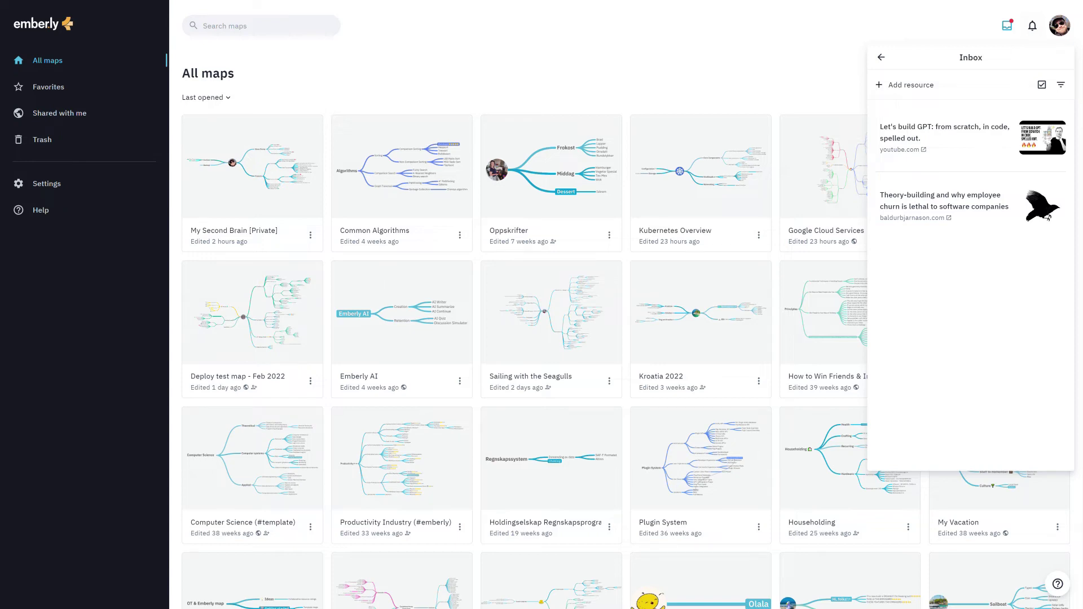
left_click(1032, 25)
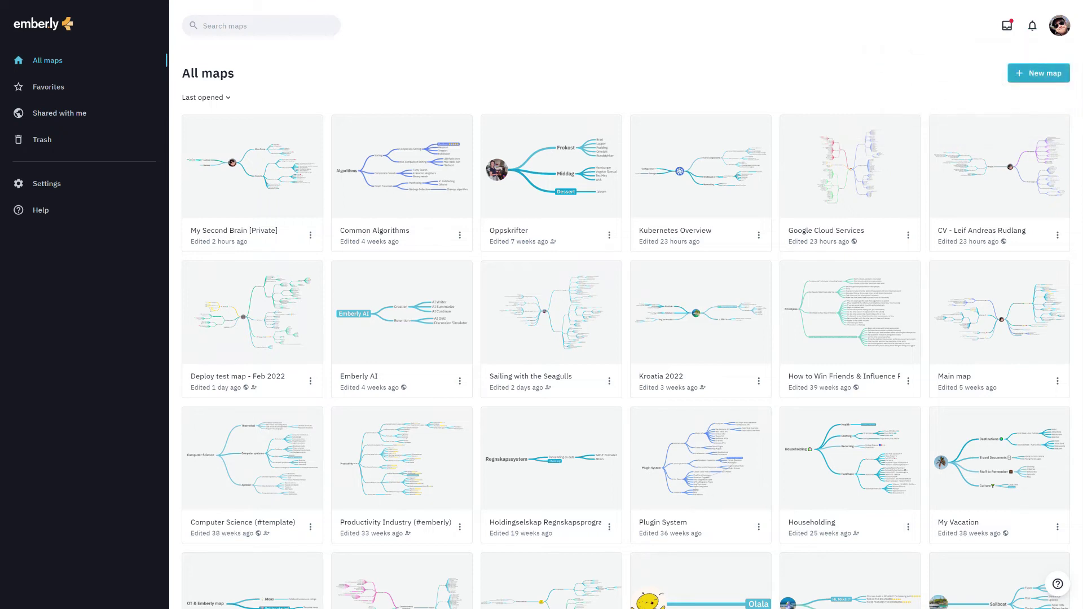
left_click(1059, 26)
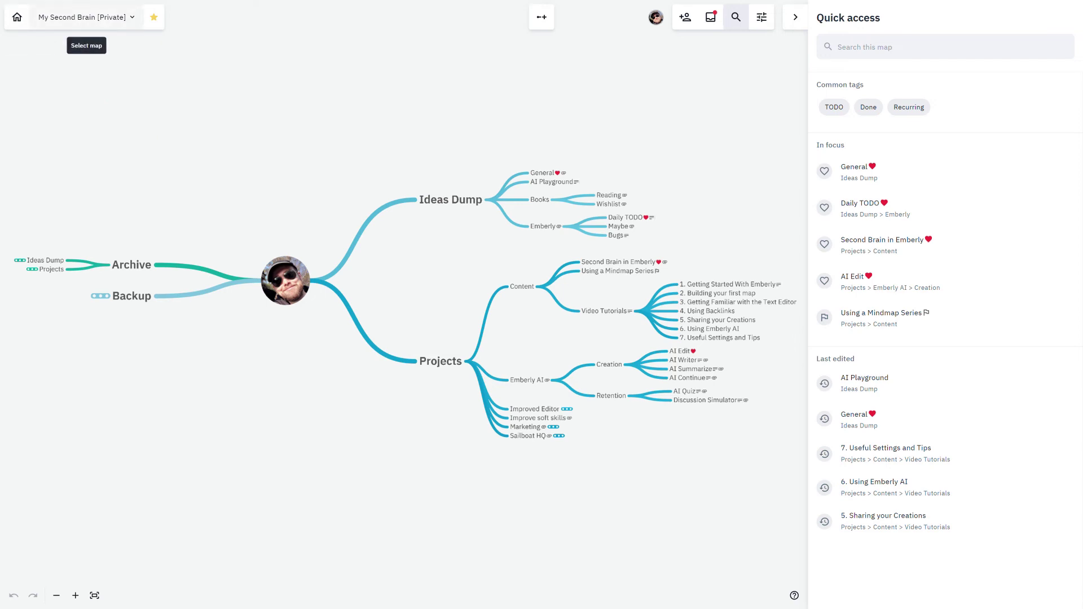
- Look through the recent maps available from the My Second Brain [Private] map and close the list
left_click(86, 17)
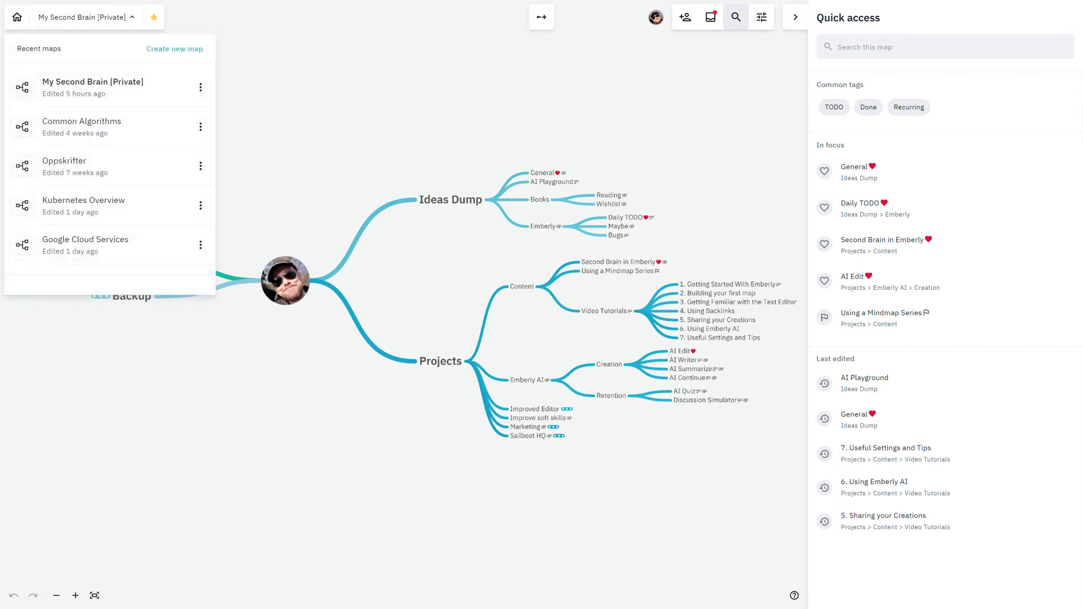
scroll(113, 127, "down", 2)
scroll(112, 127, "up", 2)
key("Escape")
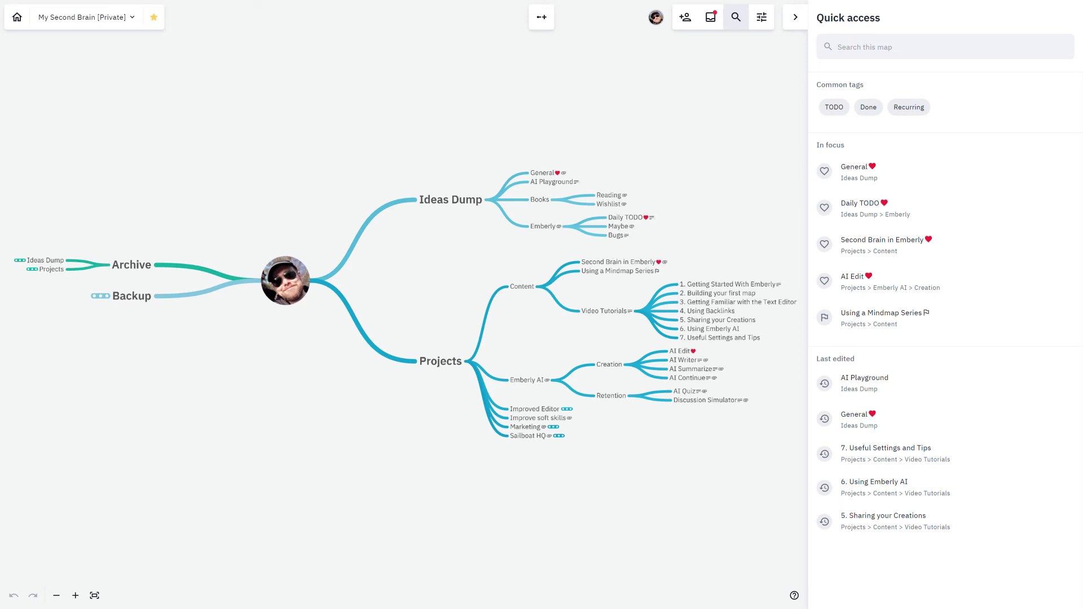
- Open the Second Brain in Emberly topic, check its notes, and open its Building a Second Brain resource
left_click(881, 239)
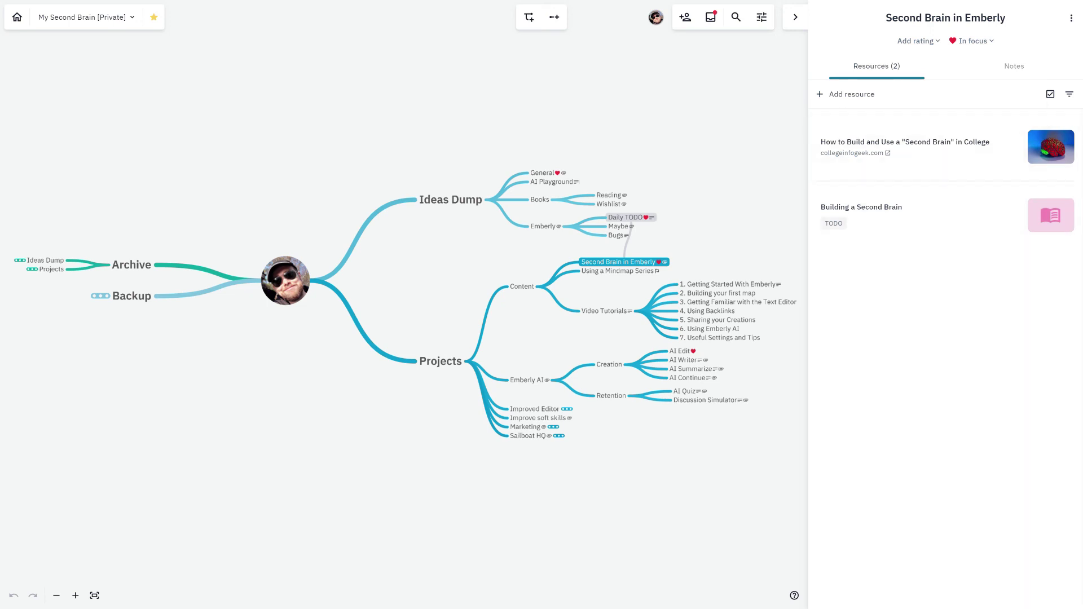
left_click(1014, 66)
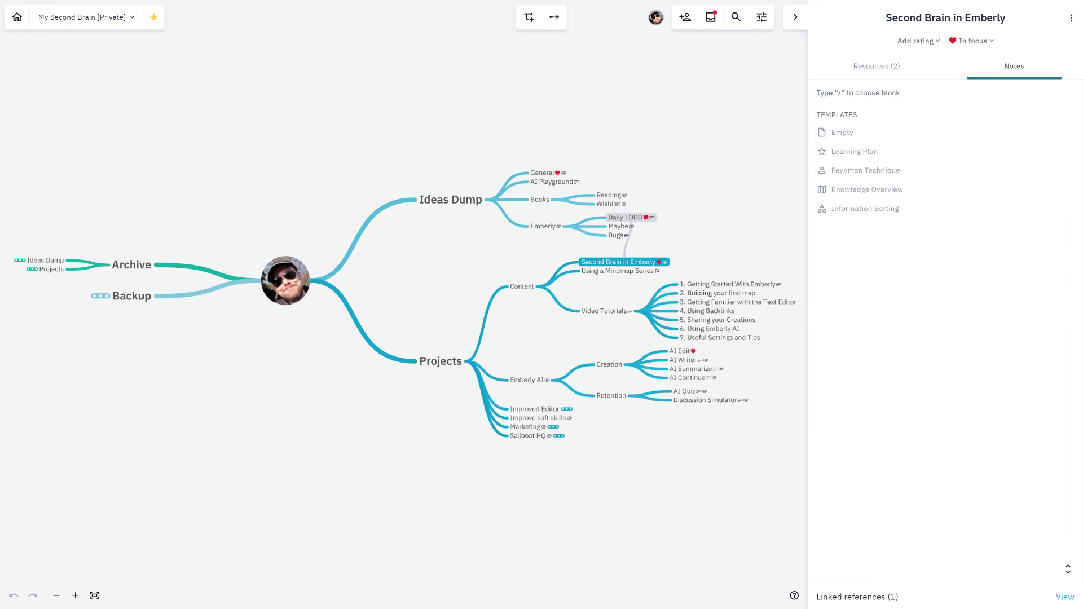
left_click(876, 66)
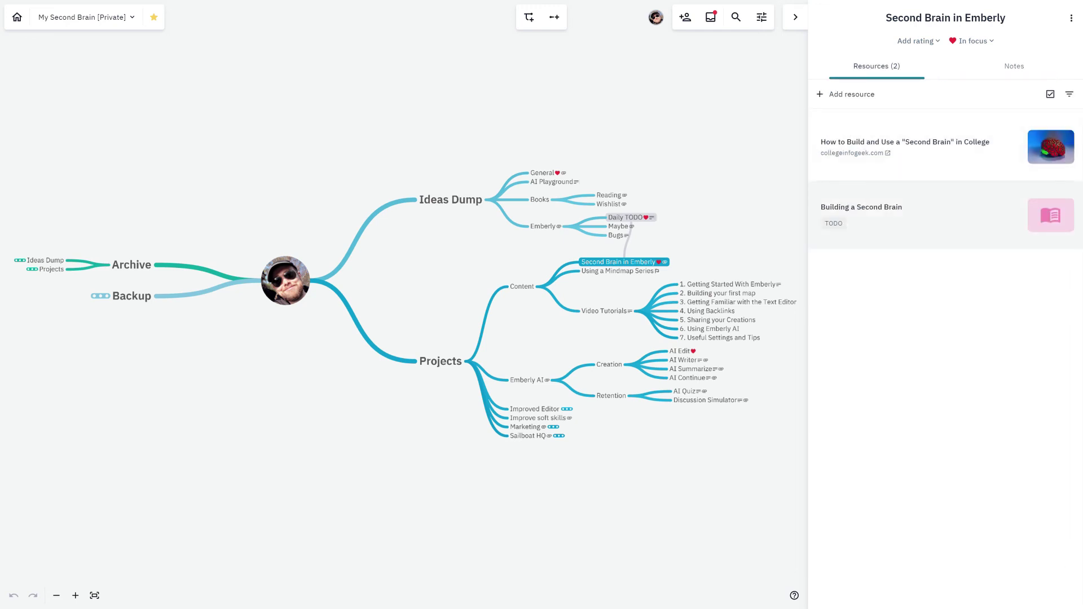
left_click(903, 214)
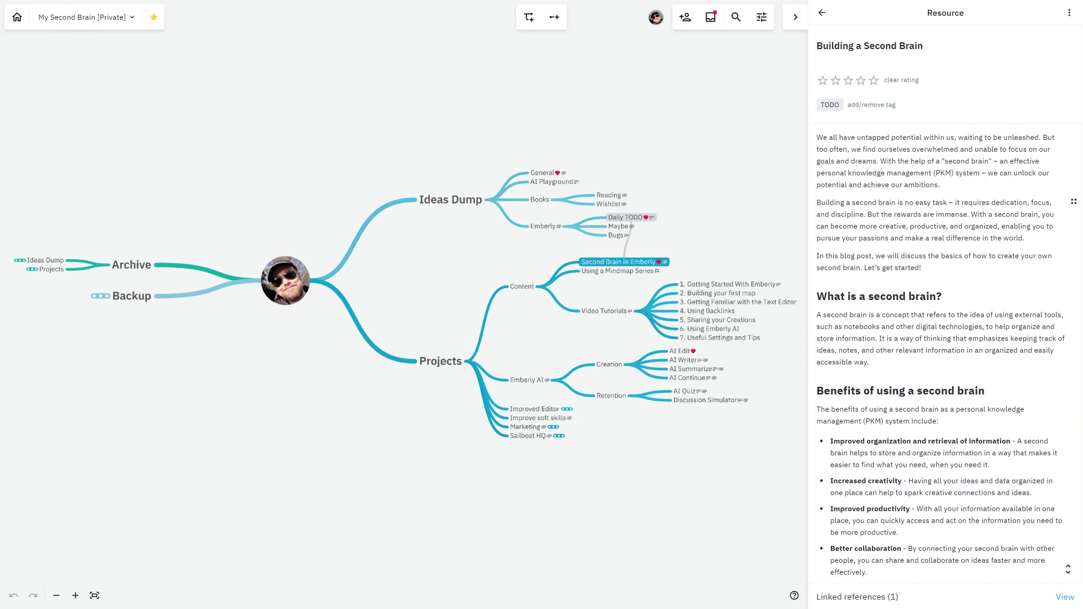